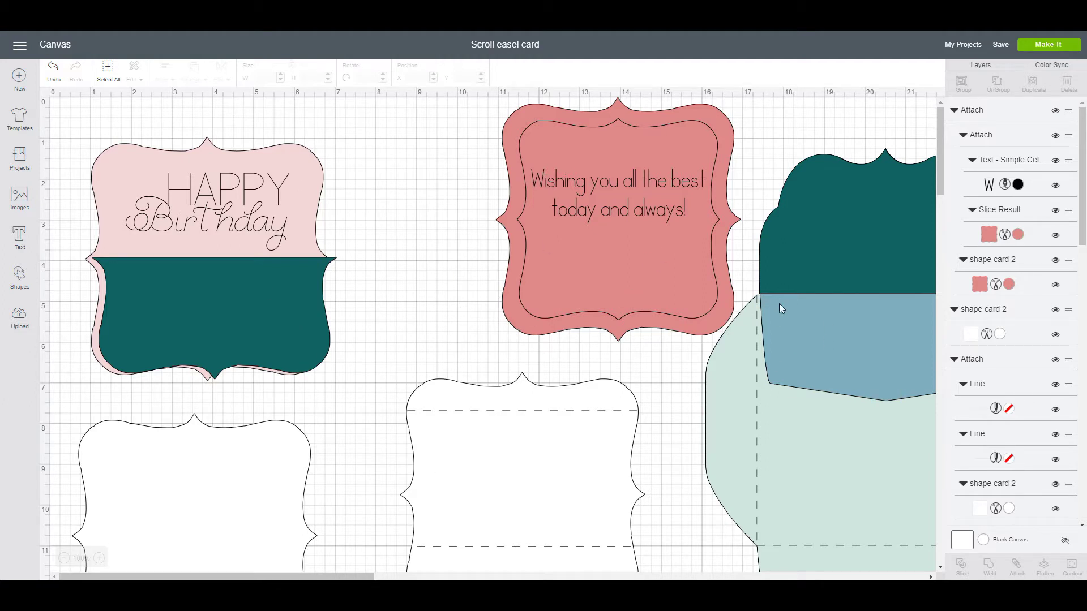
click(878, 243)
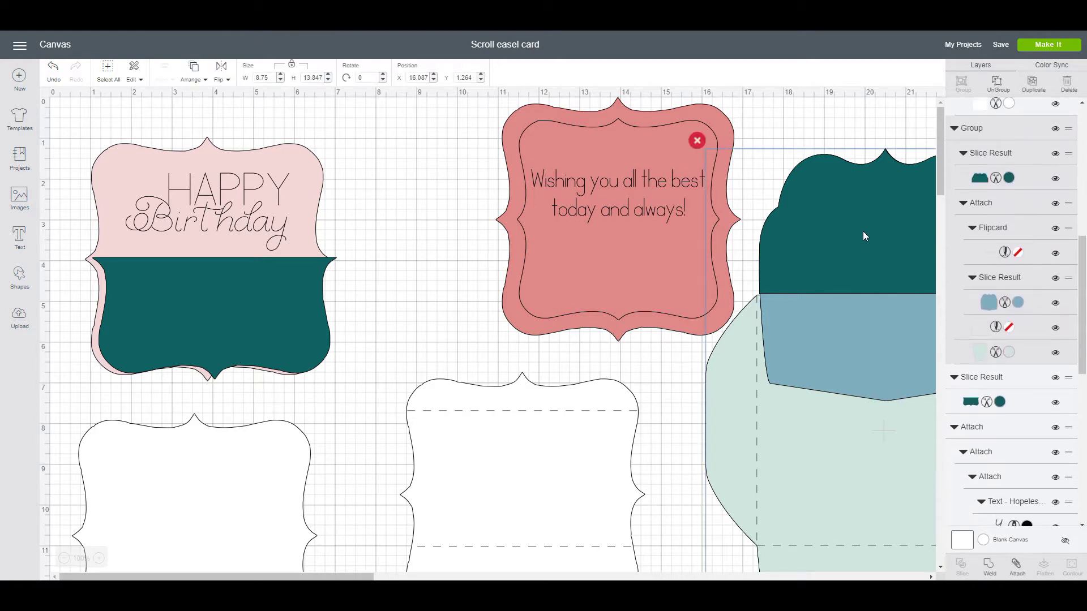
click(277, 299)
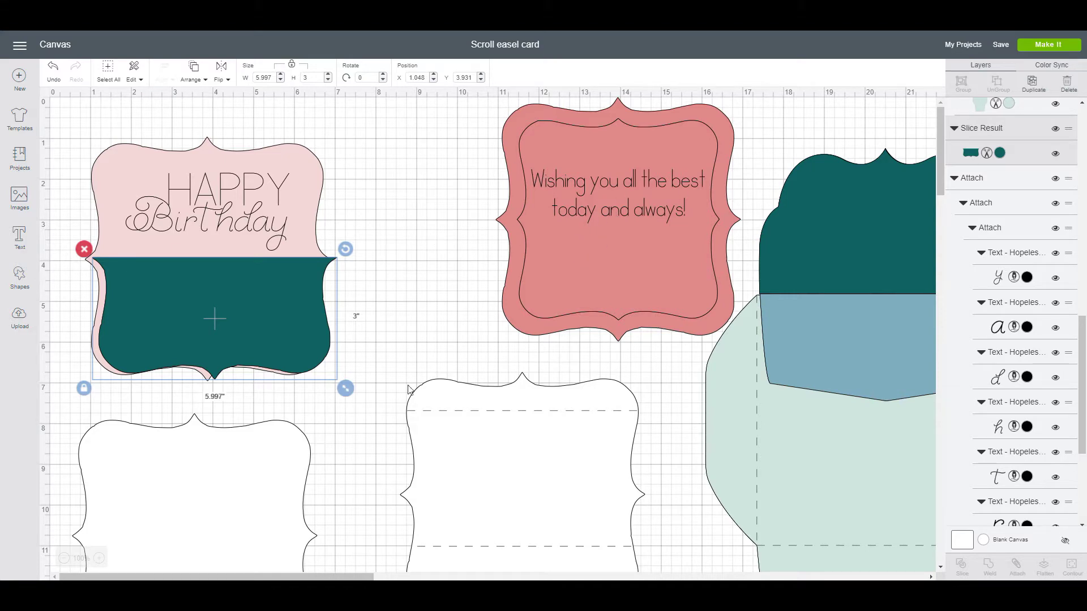
- Upload the pattern image file CC floral 1.bmp from the Documents folder
click(20, 317)
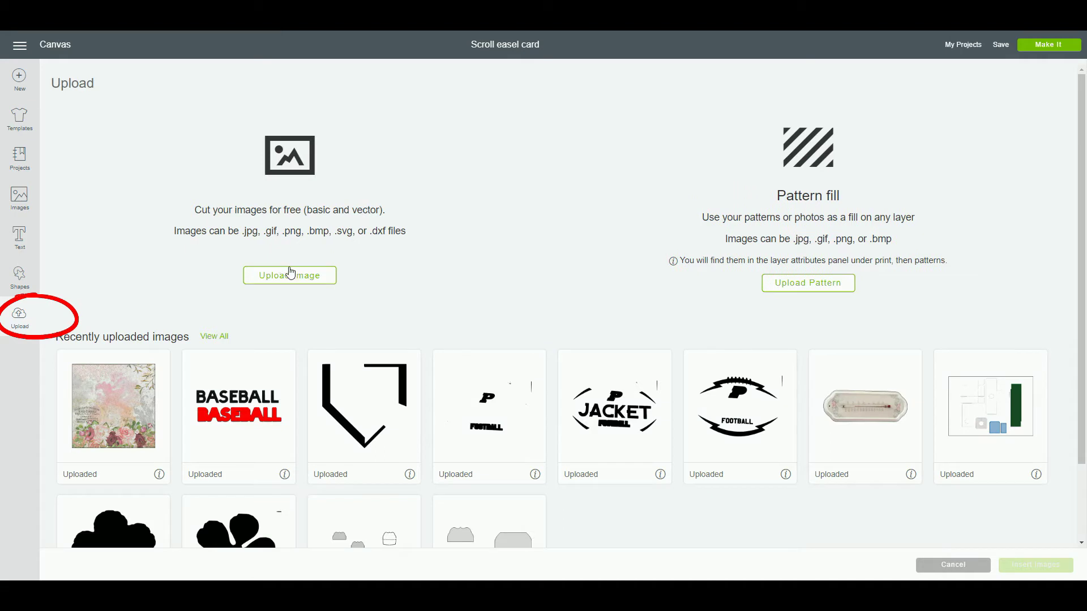
click(284, 285)
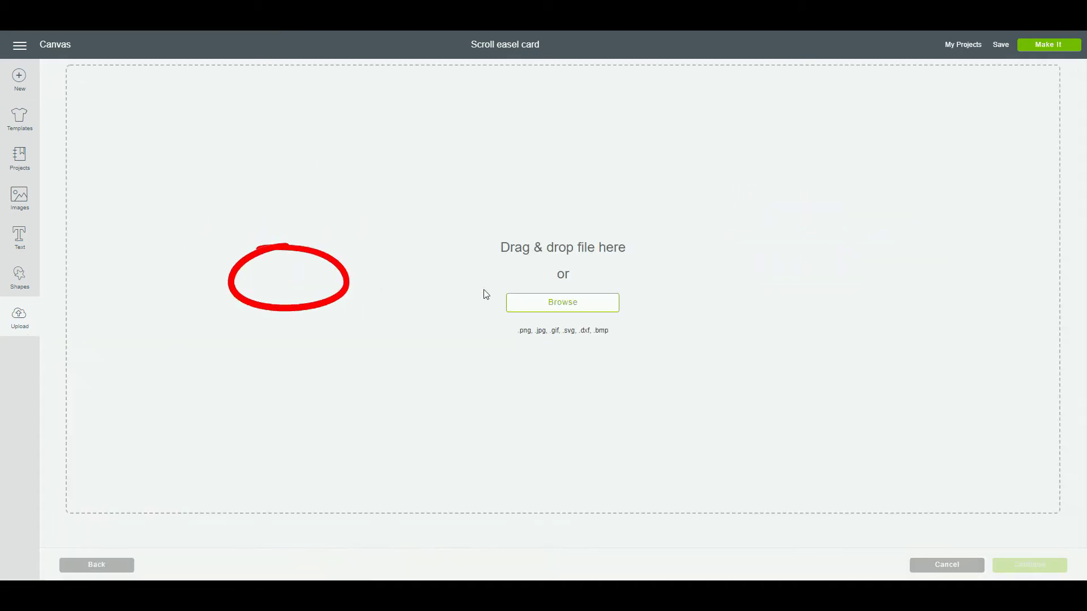
click(583, 304)
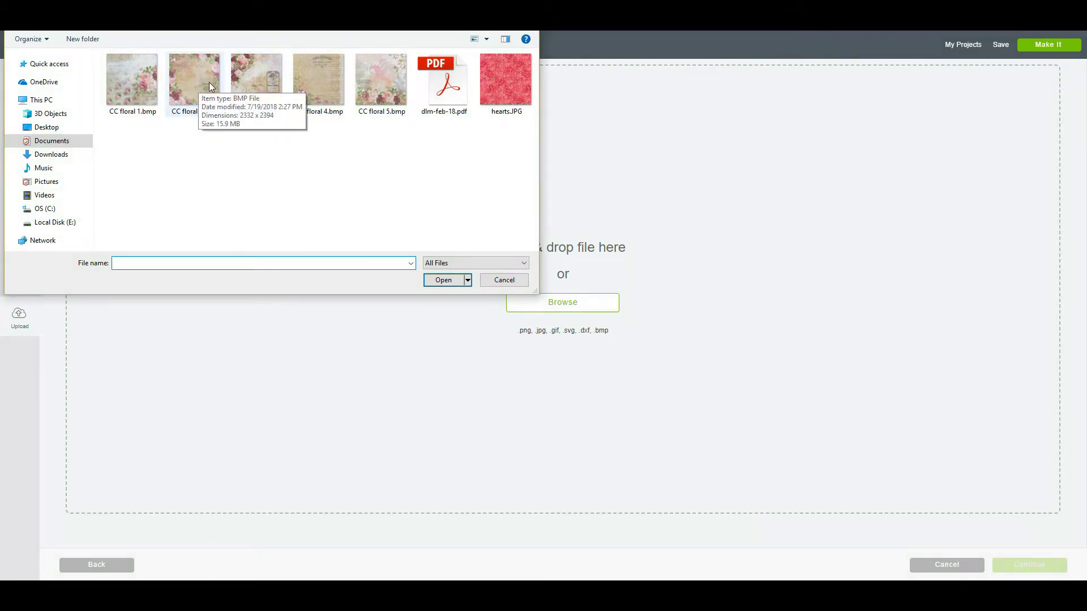
click(135, 84)
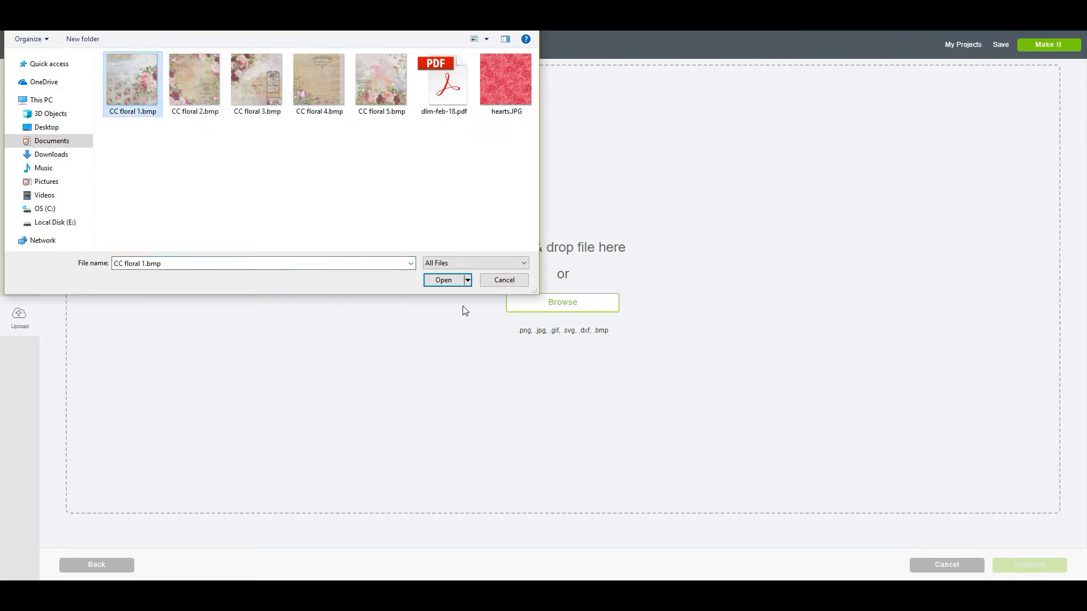
click(443, 281)
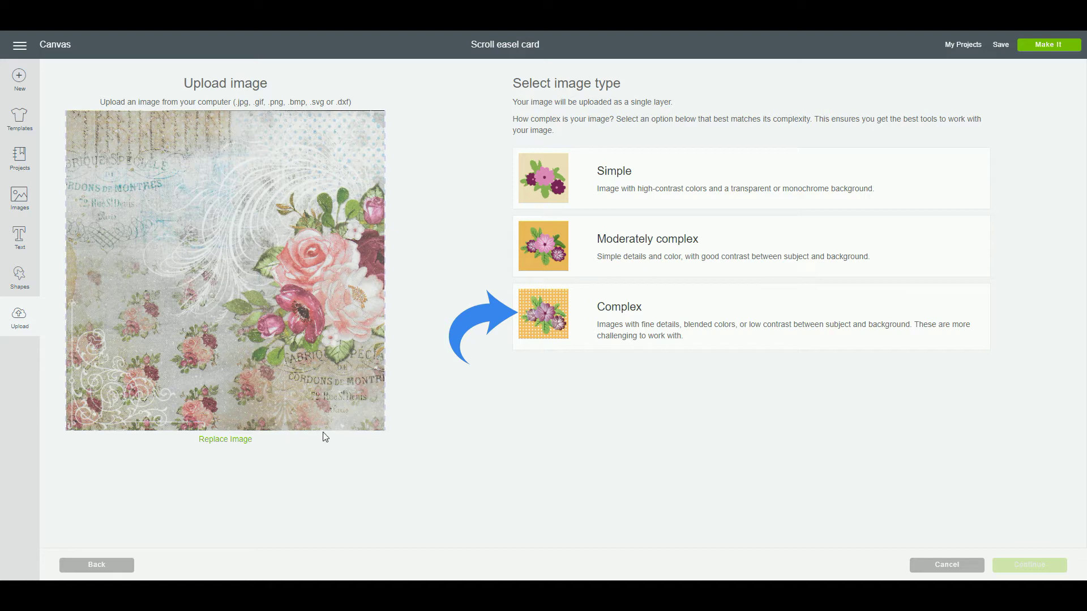
- Classify the floral image as Complex, keep it without erasing anything, and save it as a print then cut image
click(787, 325)
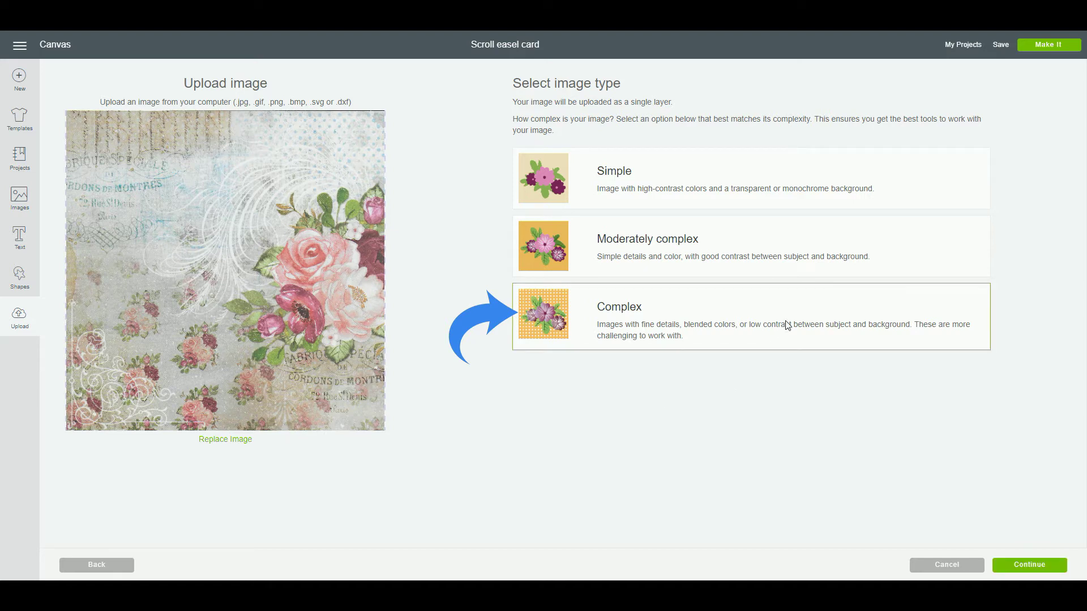
click(1016, 567)
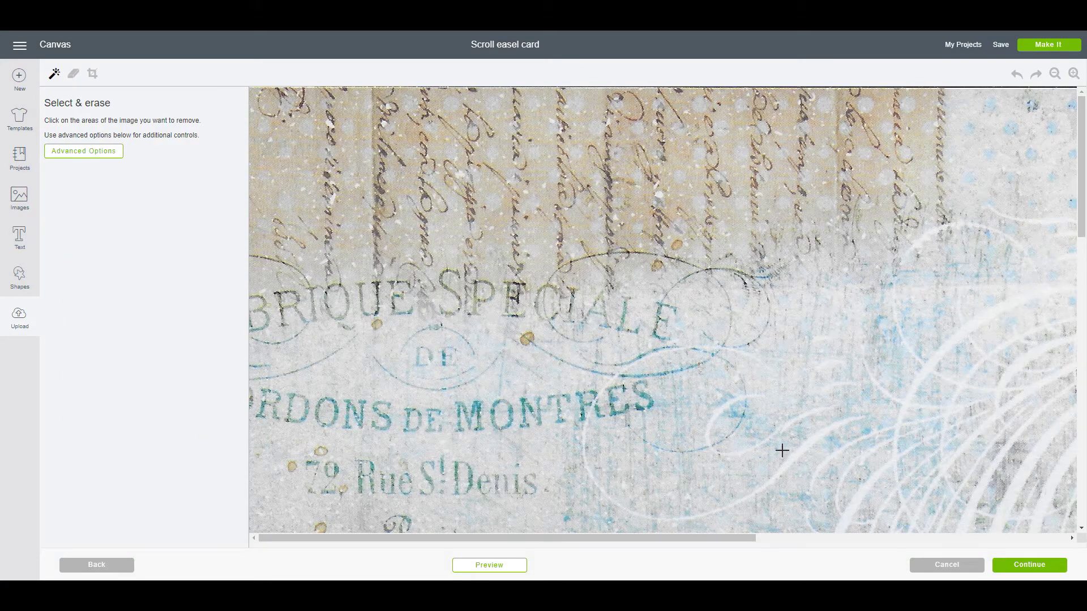
click(1030, 565)
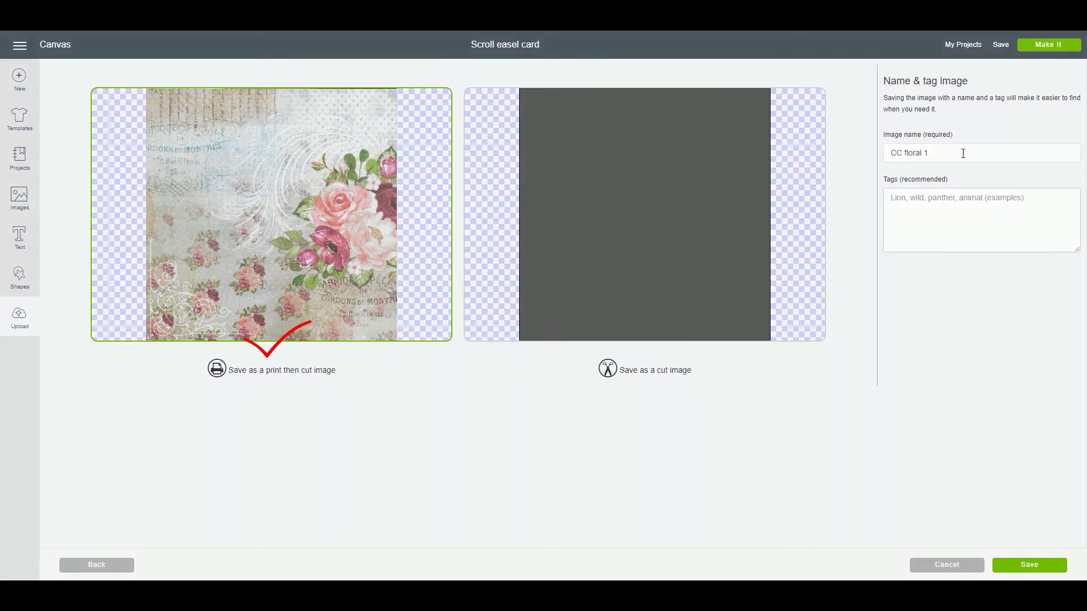
click(1052, 566)
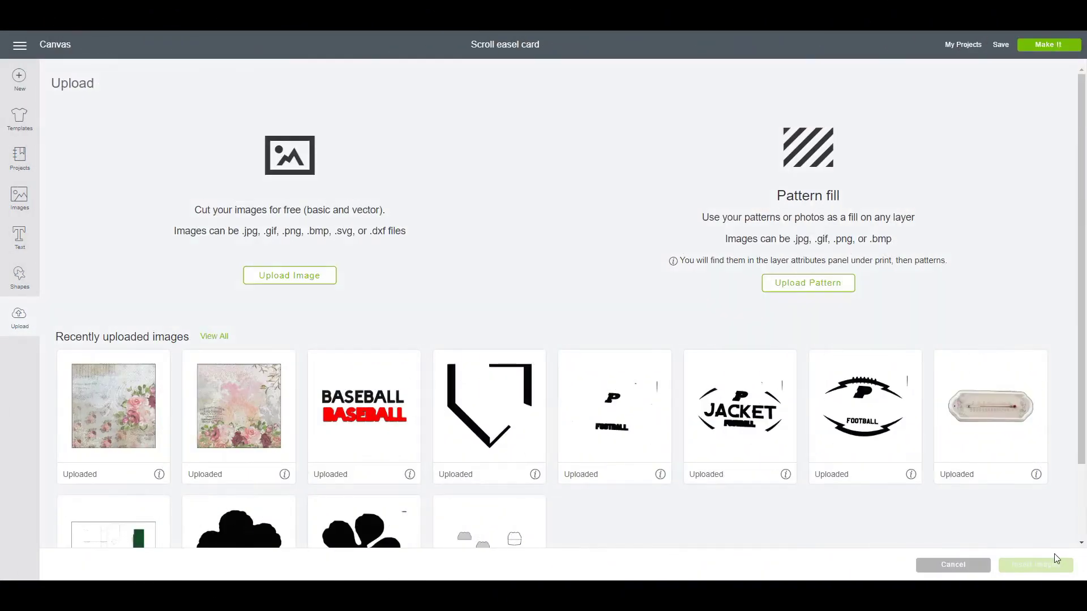
- Insert the uploaded CC floral 1 image on the canvas and set its width to 12 inches
click(125, 421)
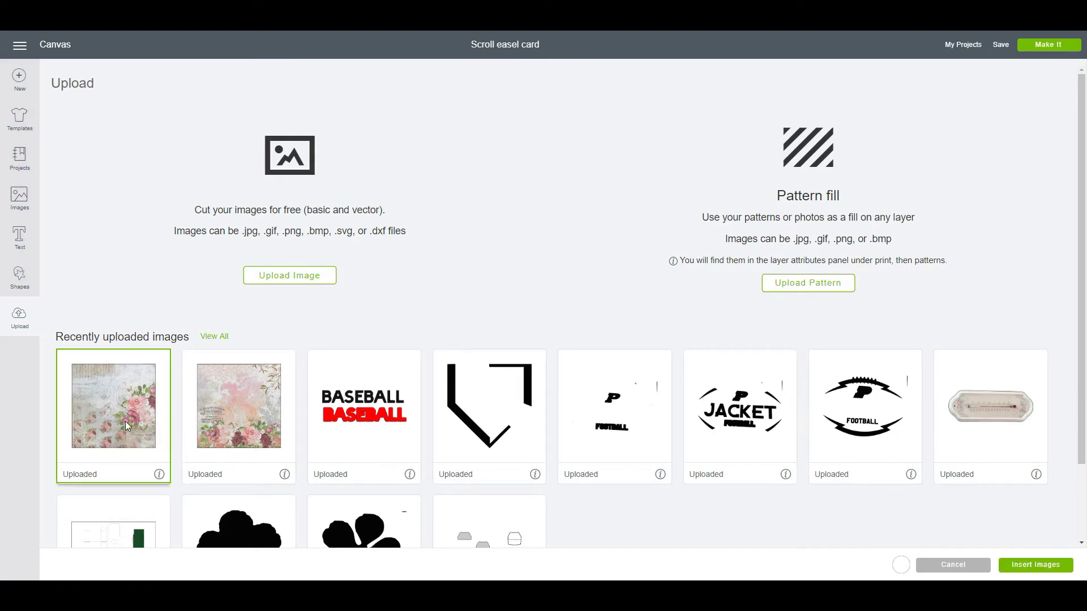
click(1054, 566)
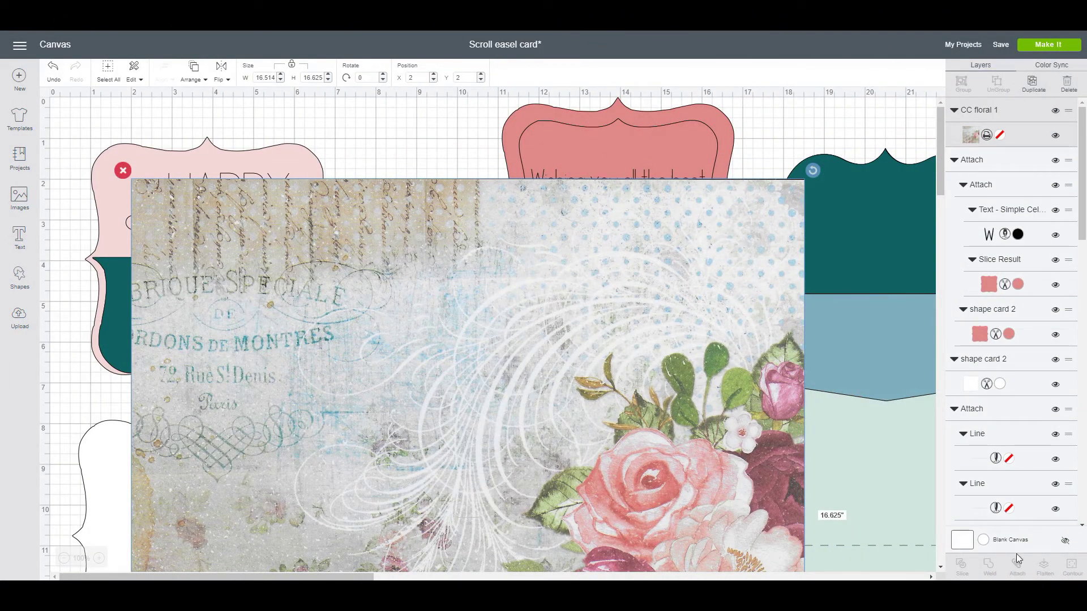
double_click(271, 78)
text(12)
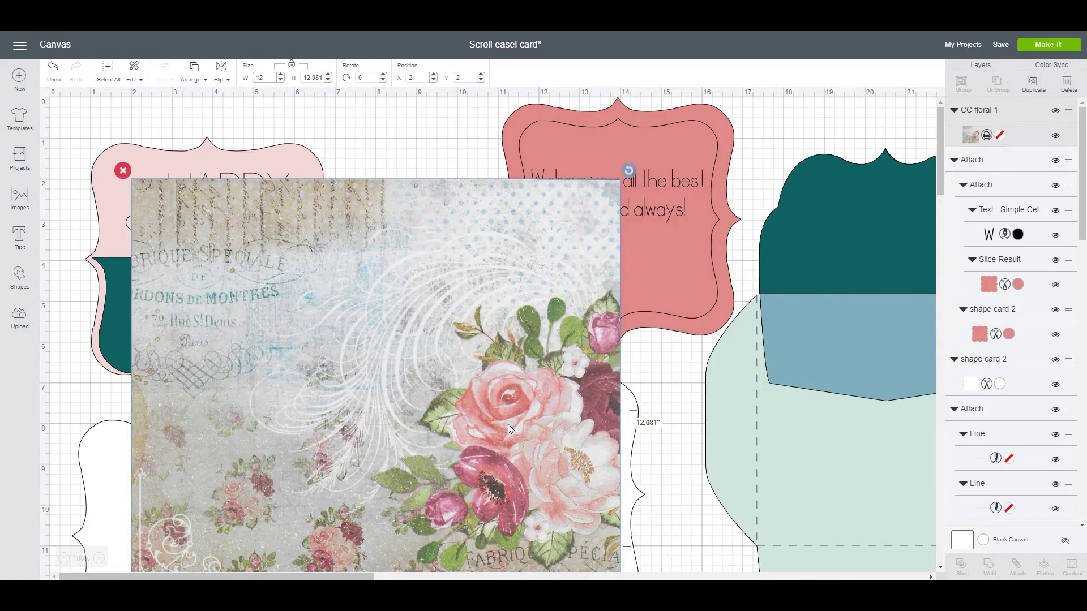
- Move the teal half-card panel from the birthday card onto the floral image and bring it to the front
scroll(495, 436, down, 3)
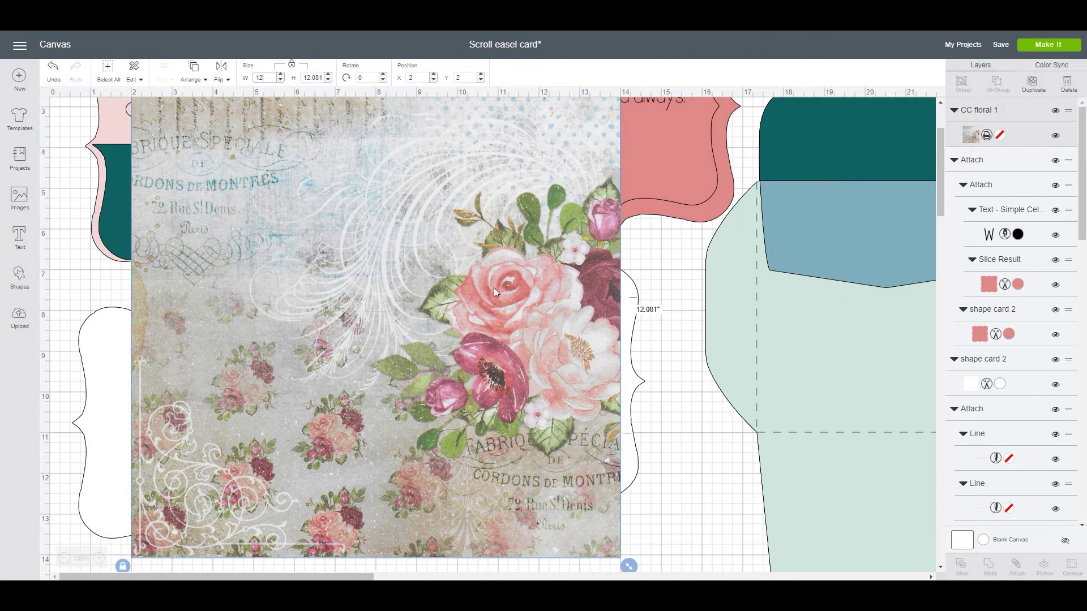
click(117, 204)
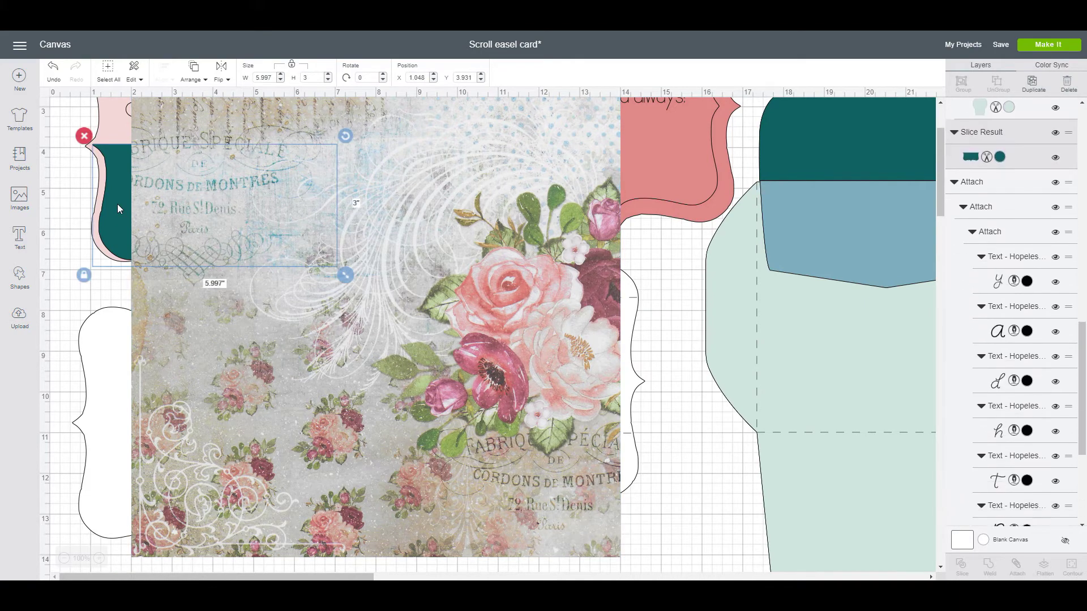
drag(118, 204, 246, 289)
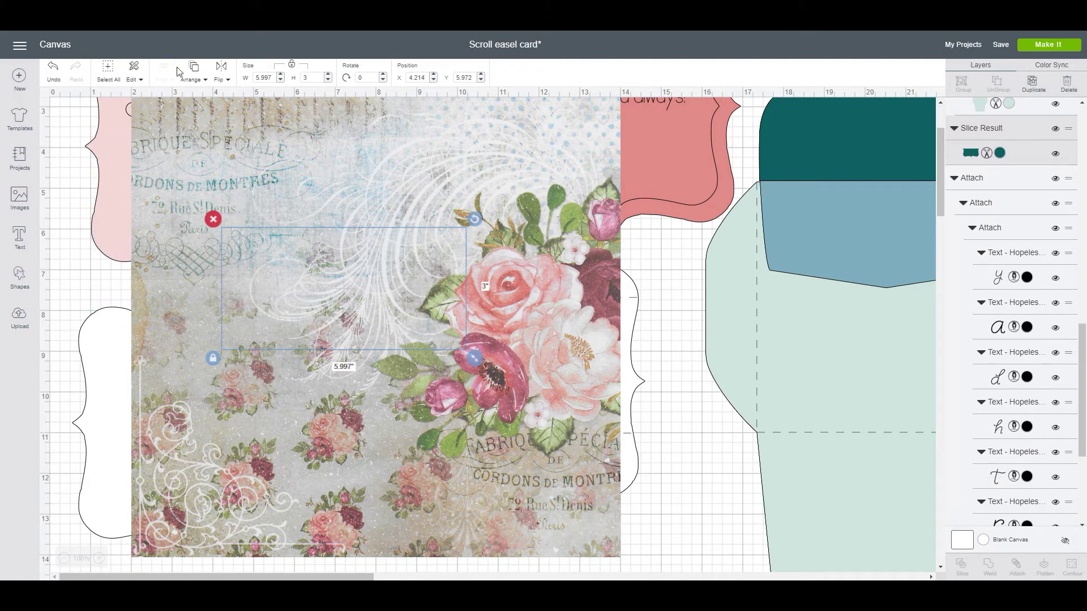
click(193, 79)
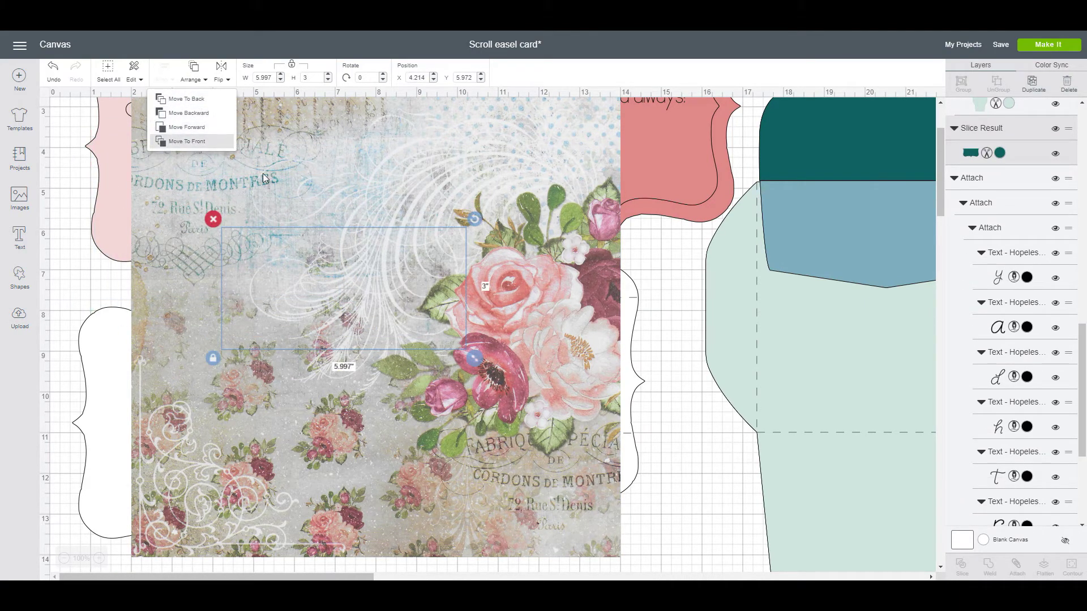
click(184, 141)
drag(348, 256, 515, 250)
- Ungroup the envelope, move its teal flap piece to the floral image's lower-left corner, and rotate it 180 degrees
click(796, 158)
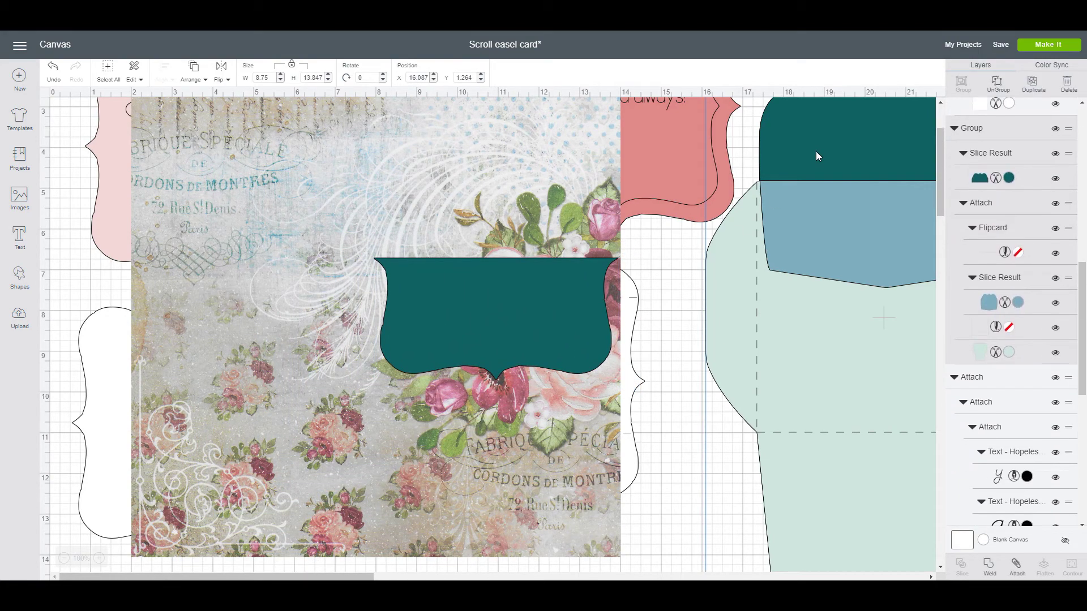
click(1002, 88)
drag(848, 137, 257, 479)
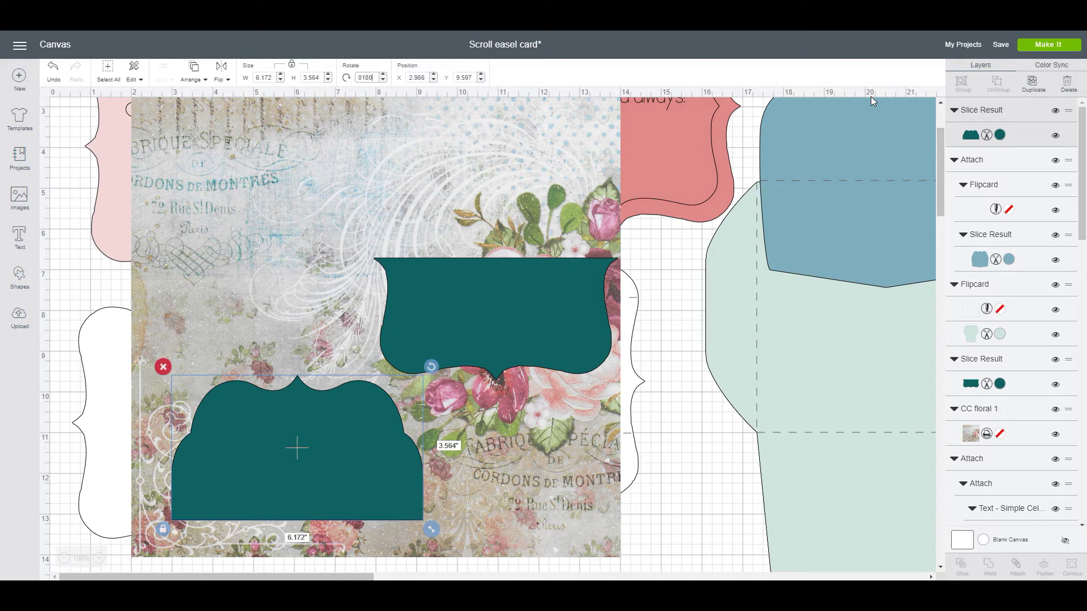
key(Return)
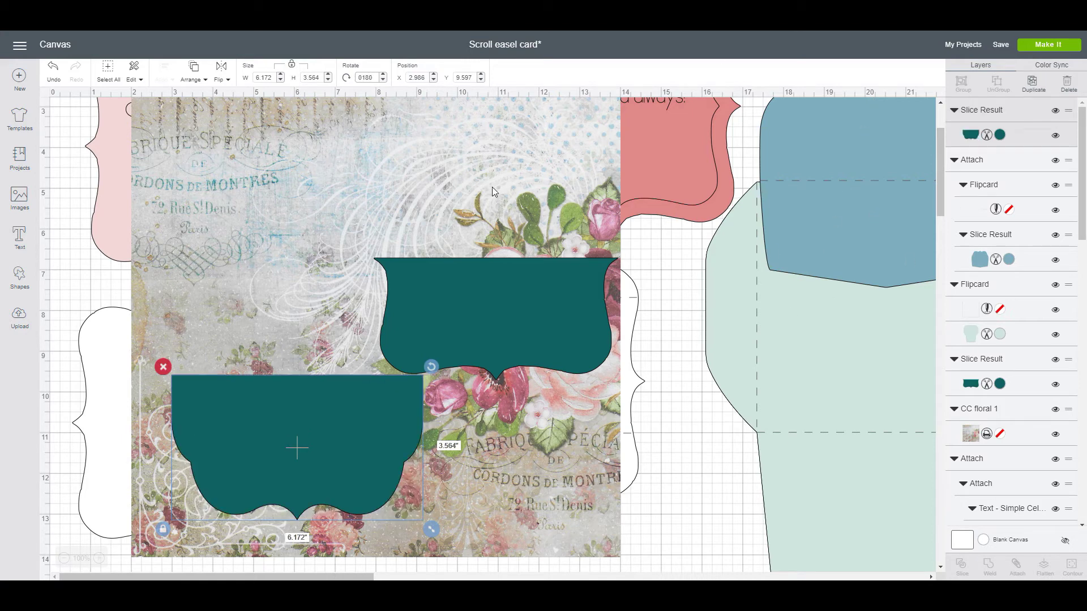
drag(337, 419, 311, 451)
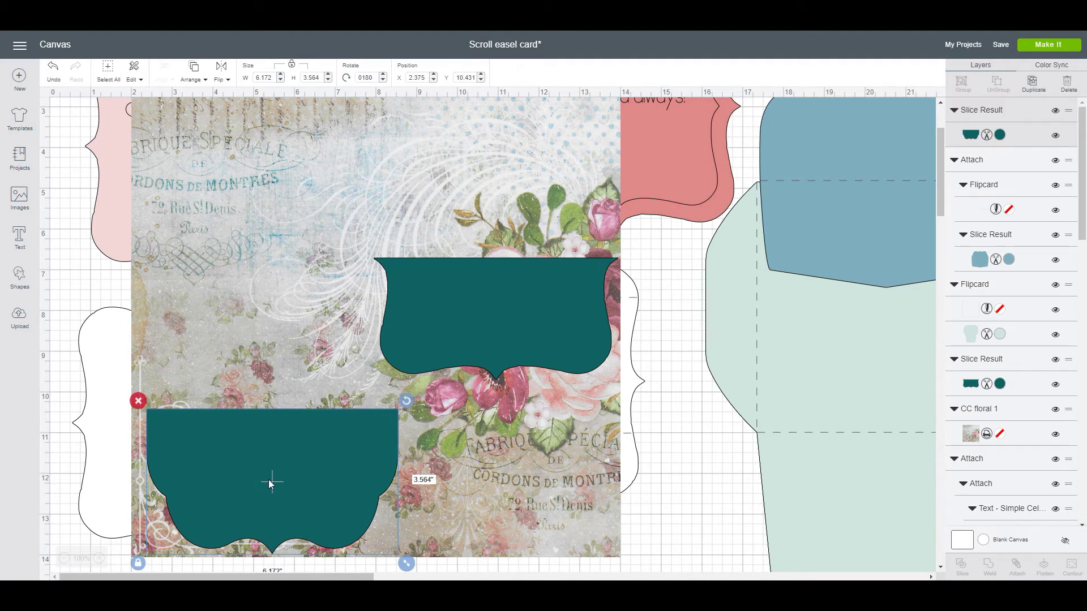
- Slice the teal flap shape out of the floral image and move the teal and floral cut-outs off the sheet
click(287, 315)
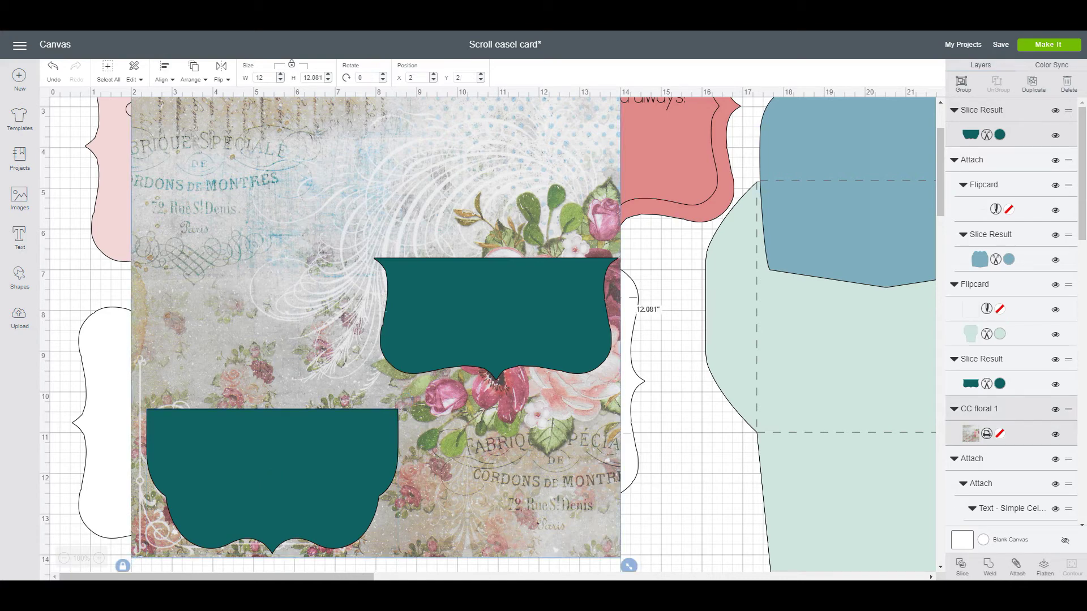
click(961, 566)
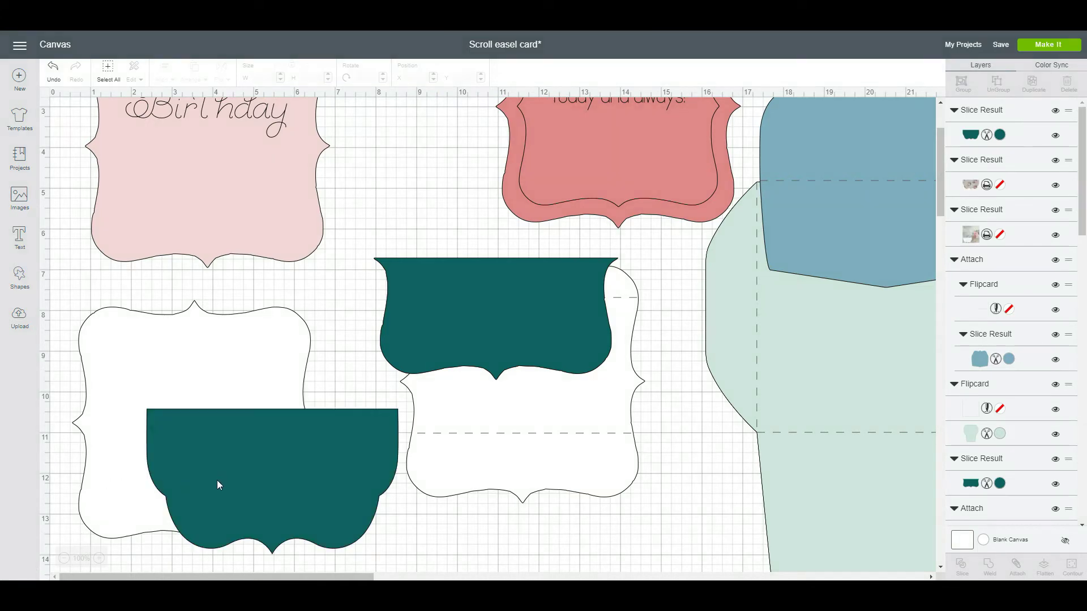
drag(270, 488, 749, 484)
drag(299, 463, 818, 229)
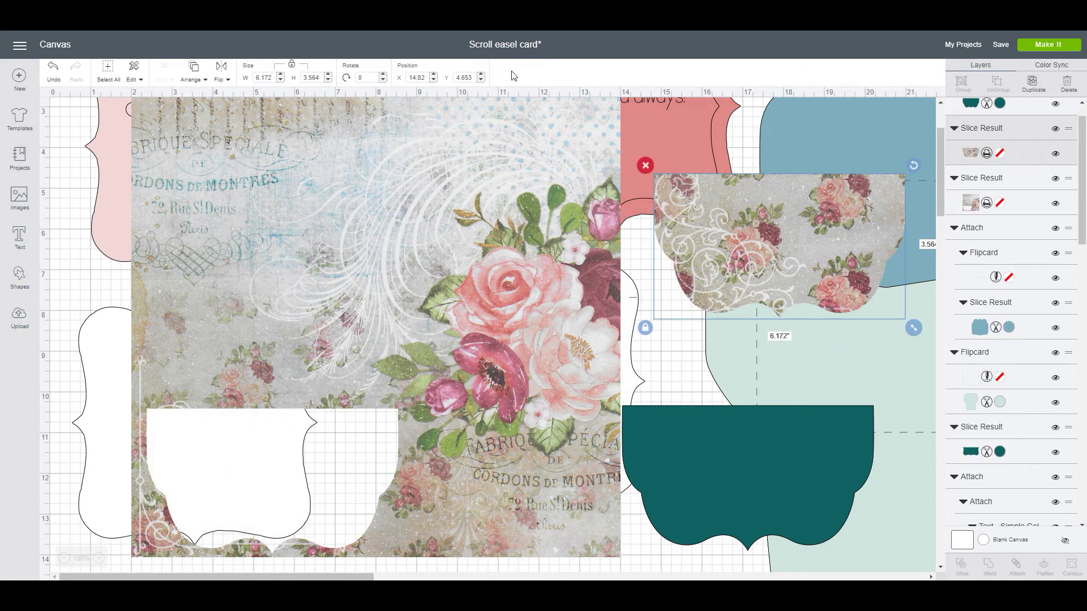
- Rotate the floral flap cut-out 180 degrees and place it on the upper part of the blue envelope liner
click(371, 78)
text(180)
key(Return)
scroll(458, 496, up, 3)
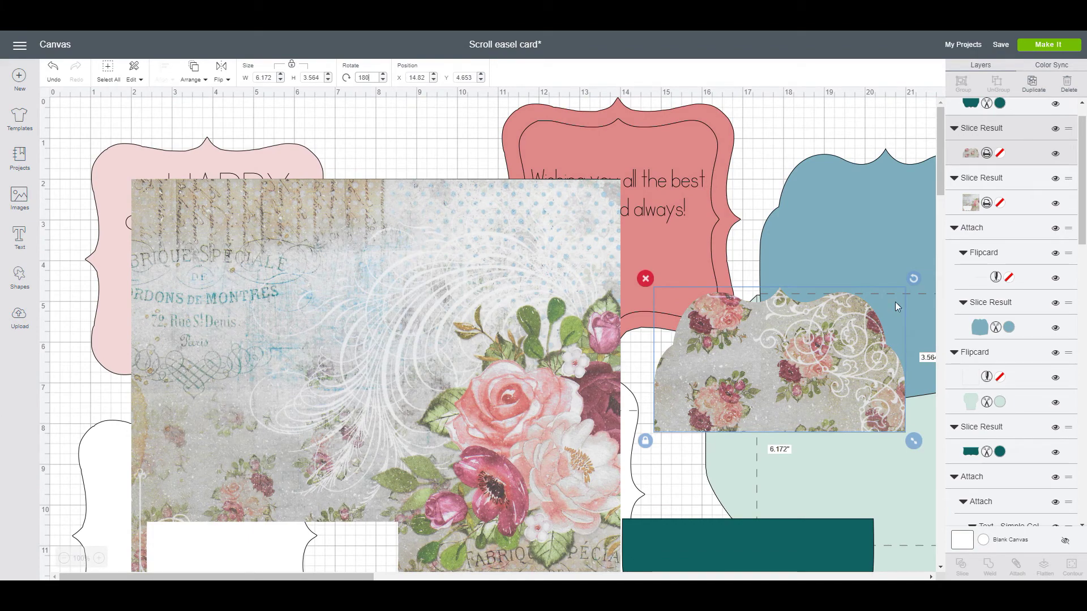
drag(765, 385, 869, 239)
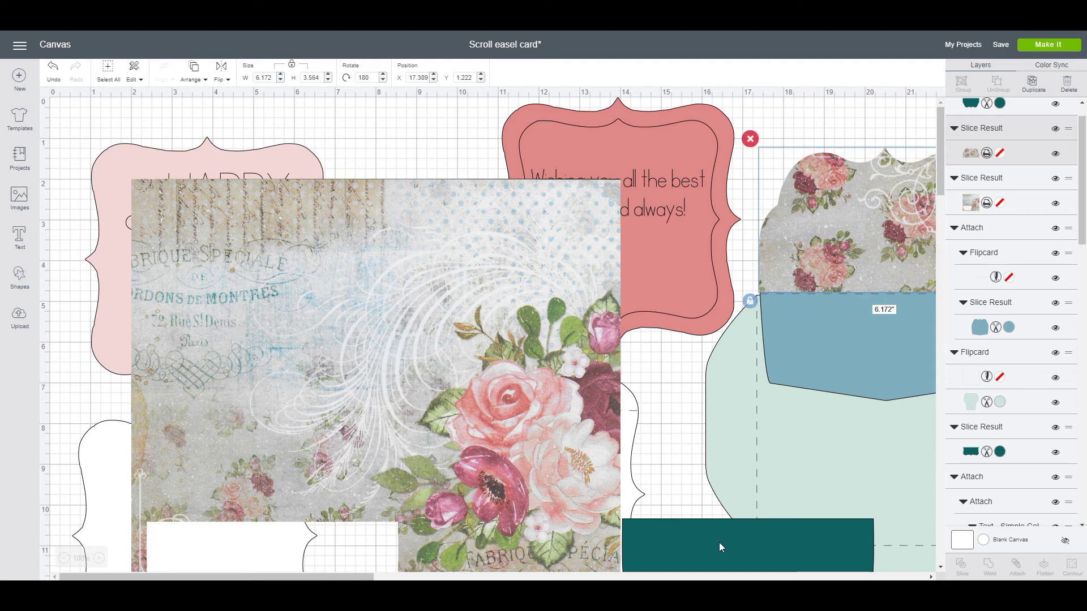
- Delete the leftover teal flap shape from the slice
click(702, 551)
drag(702, 551, 741, 457)
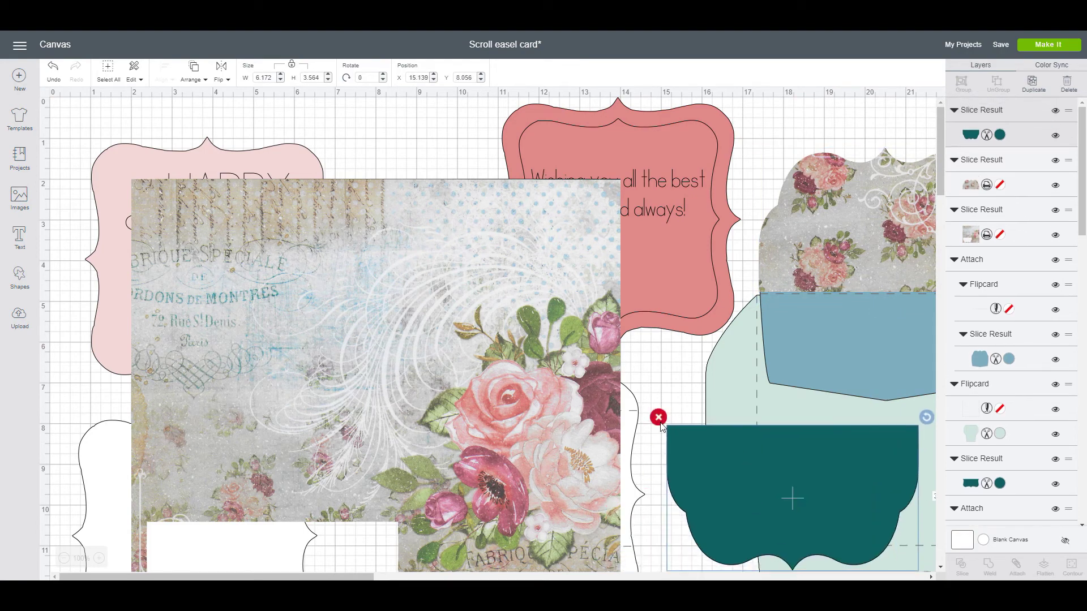
key(Delete)
- Bring the teal half-card panel in front of the floral sheet and reposition both so the panel lies just above the large roses
drag(409, 394, 340, 469)
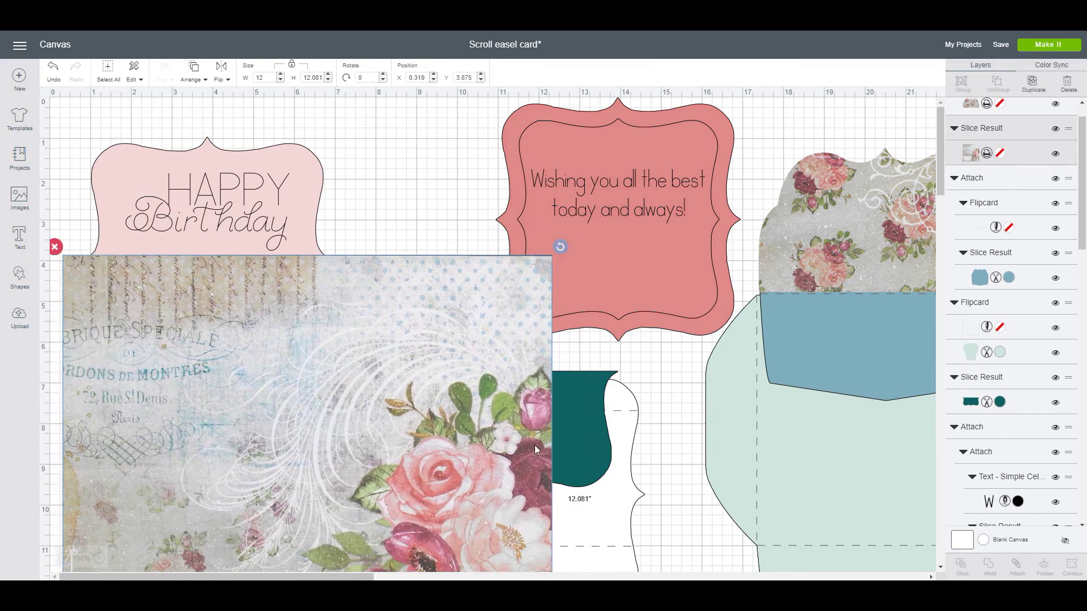
click(583, 407)
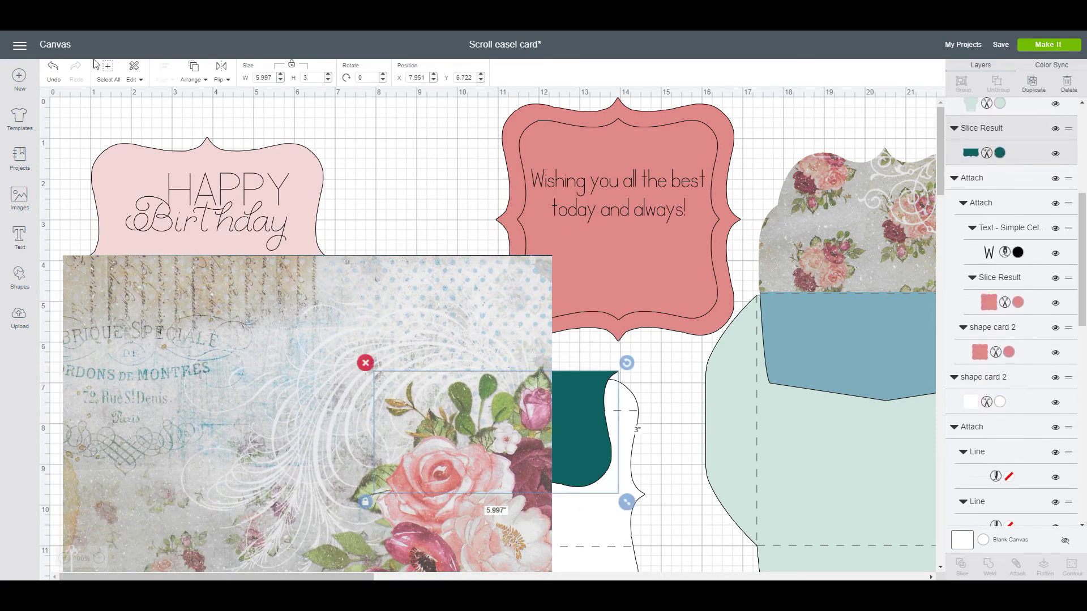
click(190, 77)
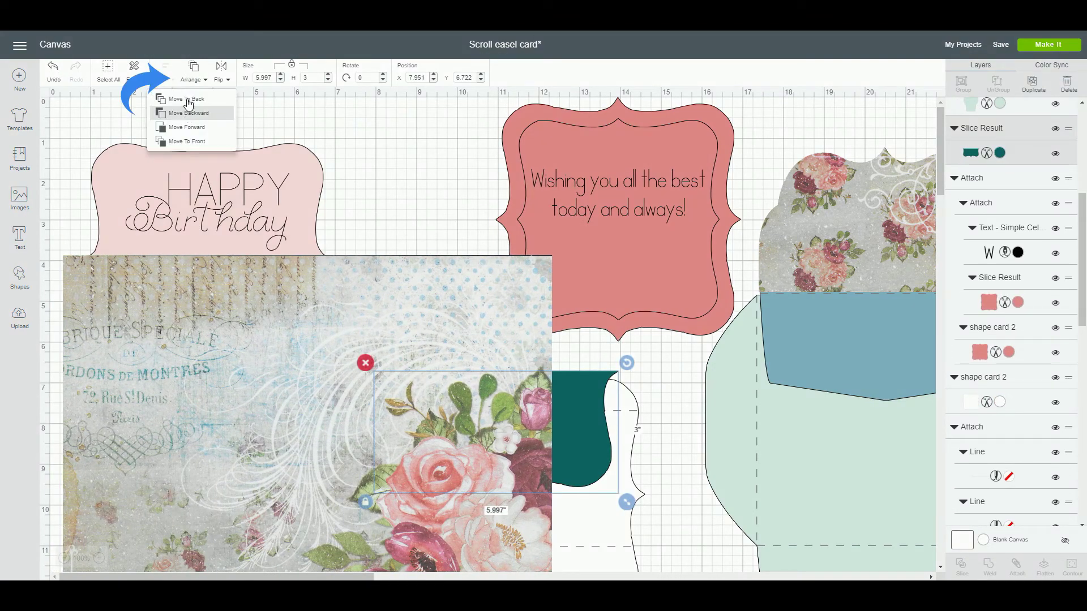
click(180, 142)
drag(495, 432, 432, 509)
drag(488, 300, 568, 208)
mouse_move(444, 503)
mouse_down()
mouse_move(577, 348)
mouse_move(515, 406)
mouse_move(522, 429)
mouse_move(513, 368)
mouse_move(455, 321)
mouse_move(511, 312)
mouse_up()
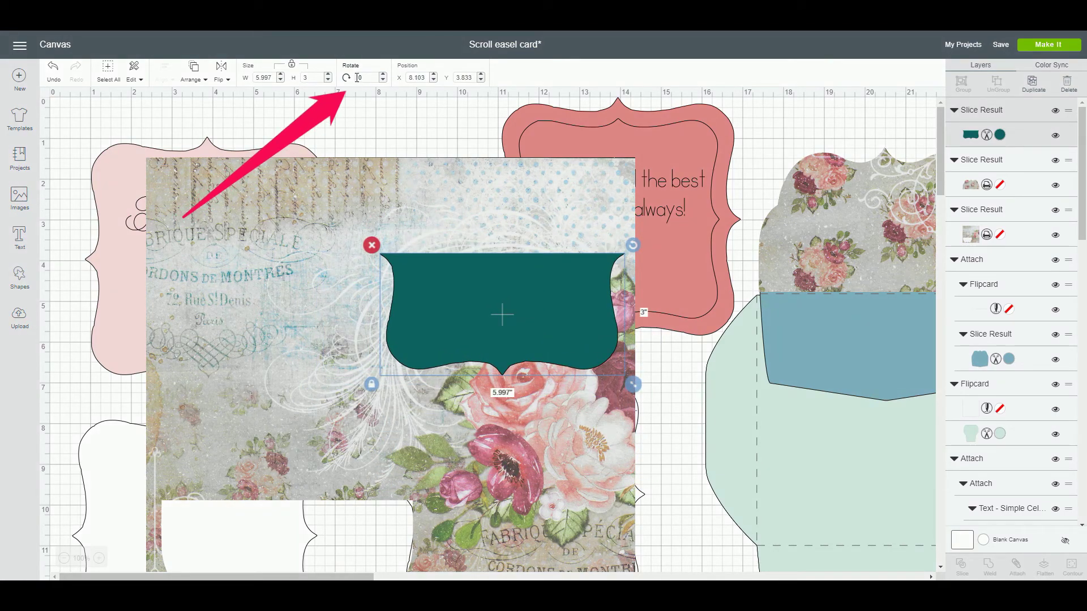
- Rotate the teal half-card panel to 90 degrees and position it over the large roses at the floral sheet's right edge
text(9)
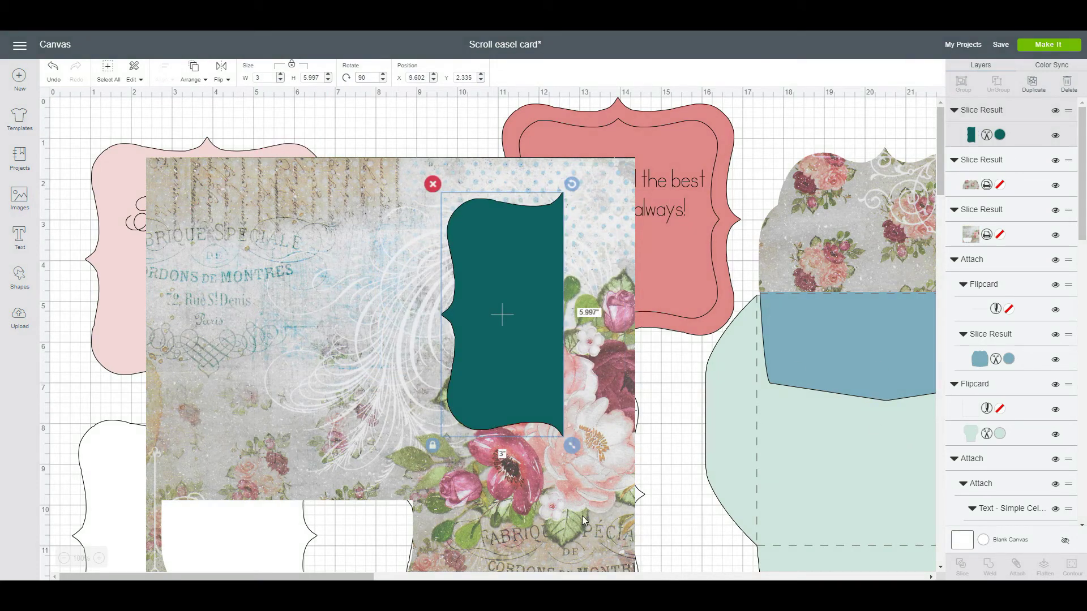
drag(557, 341, 616, 429)
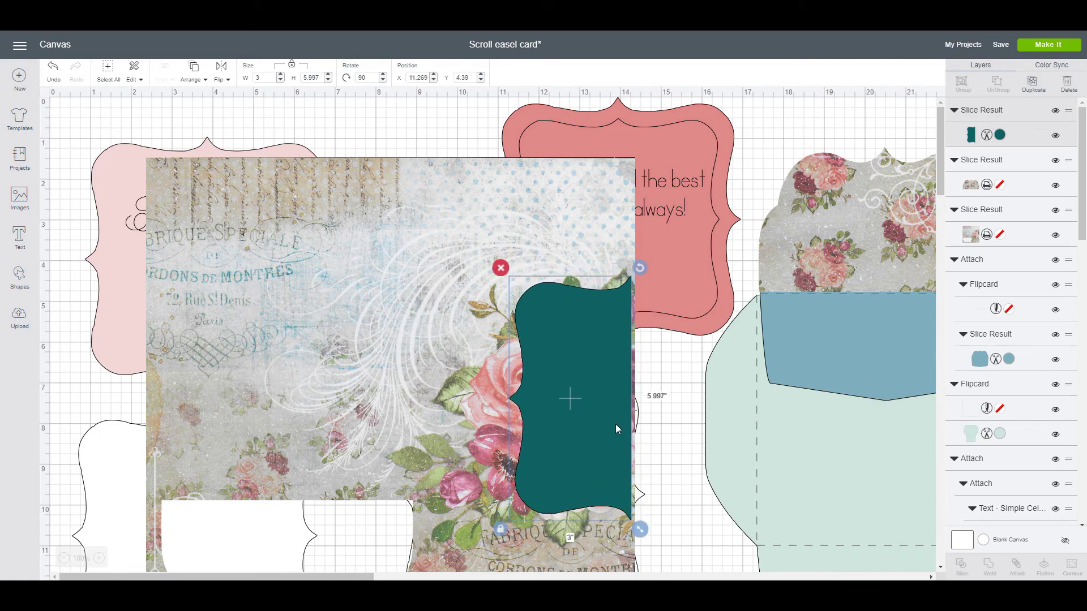
- Slice the teal half-card panel out of the floral sheet and move the teal shape and the rose cut-out clear of the opening
click(462, 194)
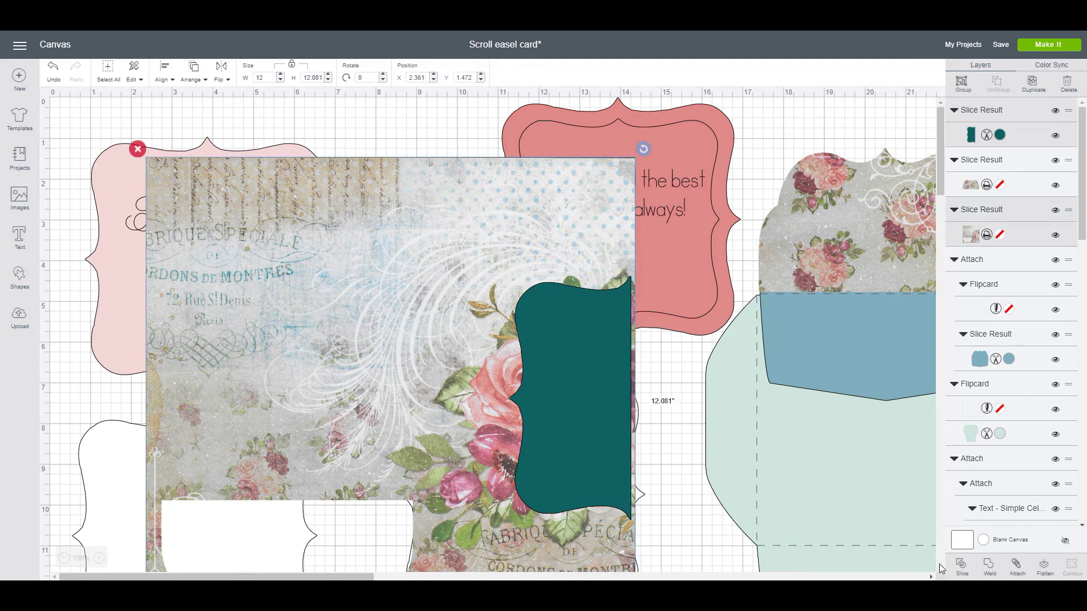
click(958, 569)
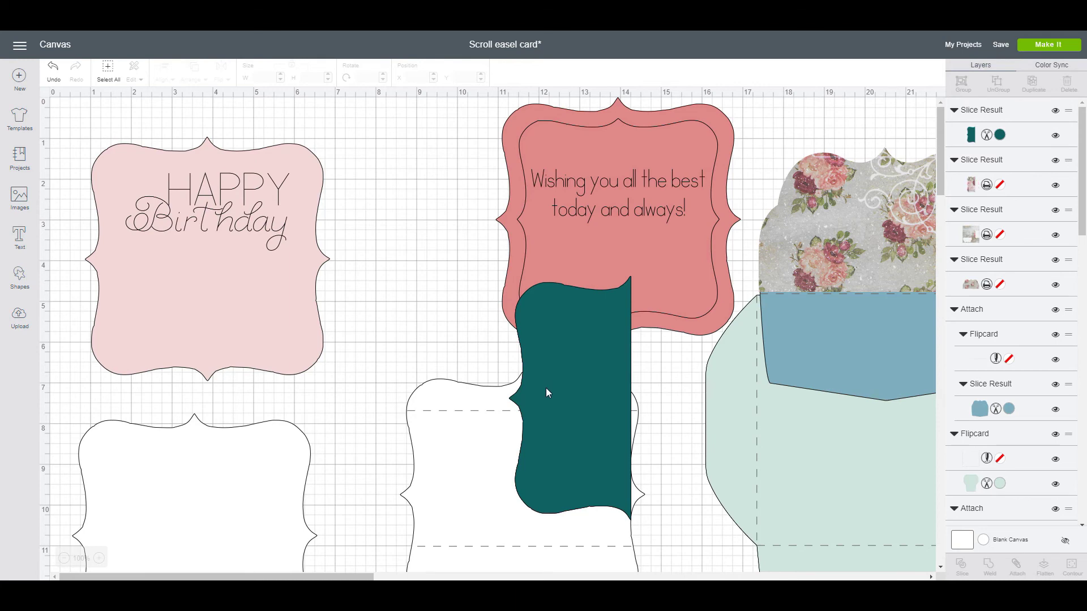
drag(564, 413, 330, 366)
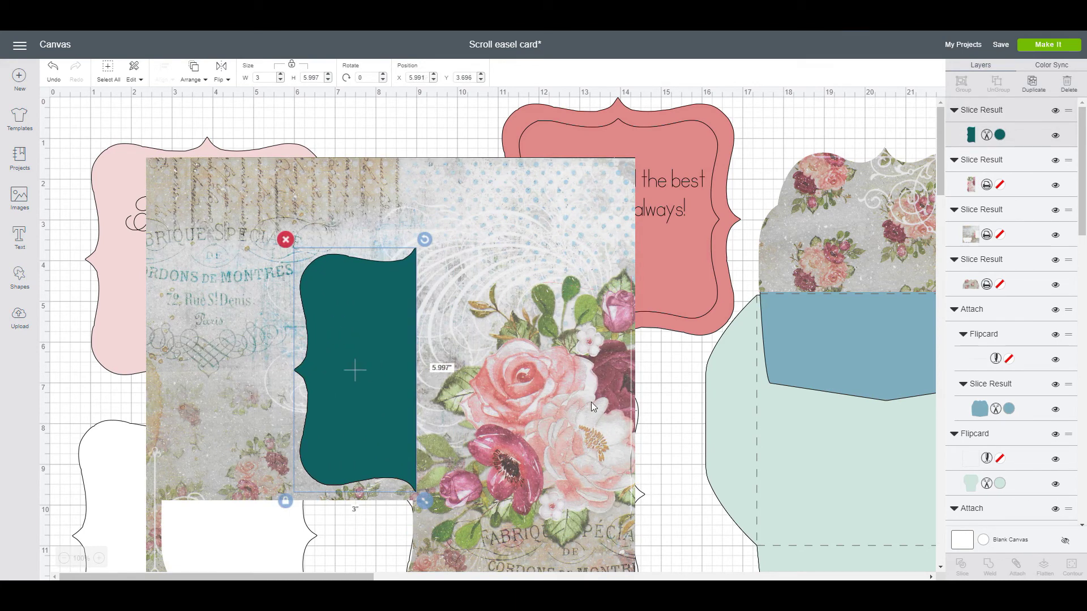
drag(585, 400, 727, 400)
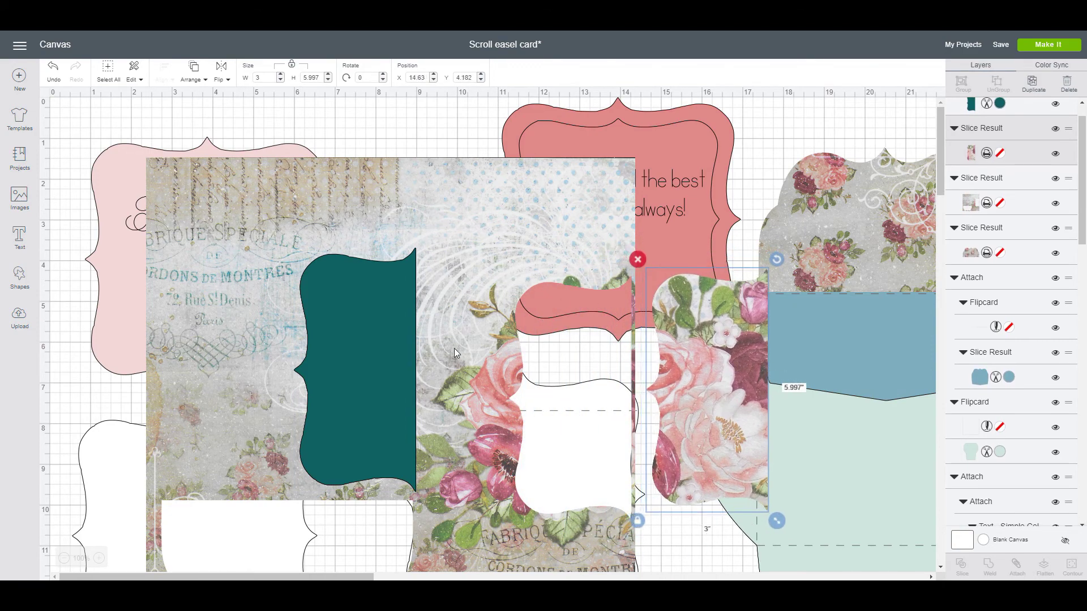
- Delete the leftover teal half-card panel and the remaining floral sheet
click(389, 312)
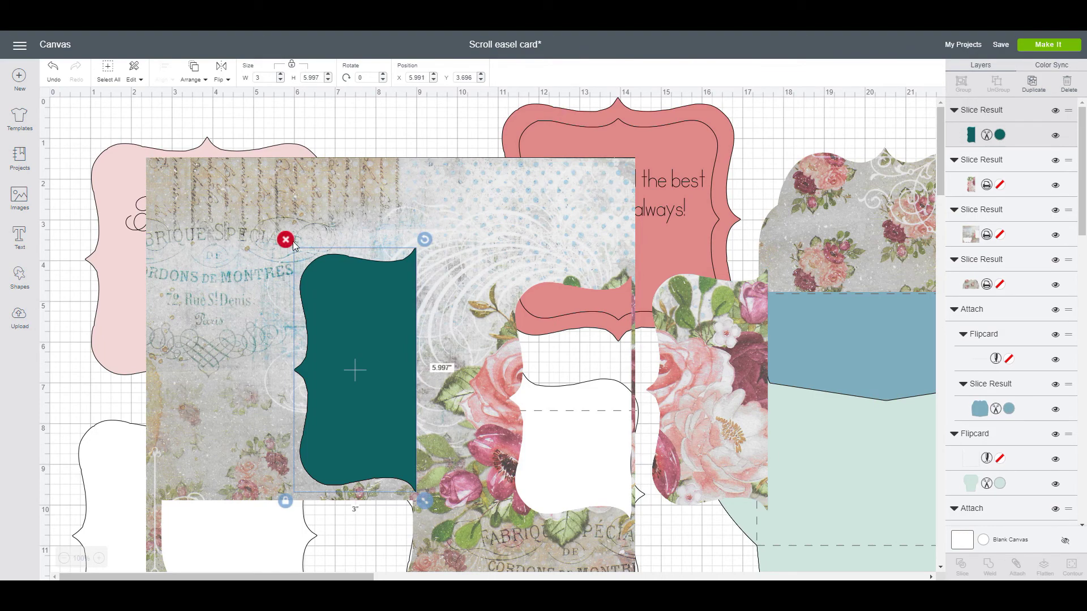
click(283, 238)
click(467, 209)
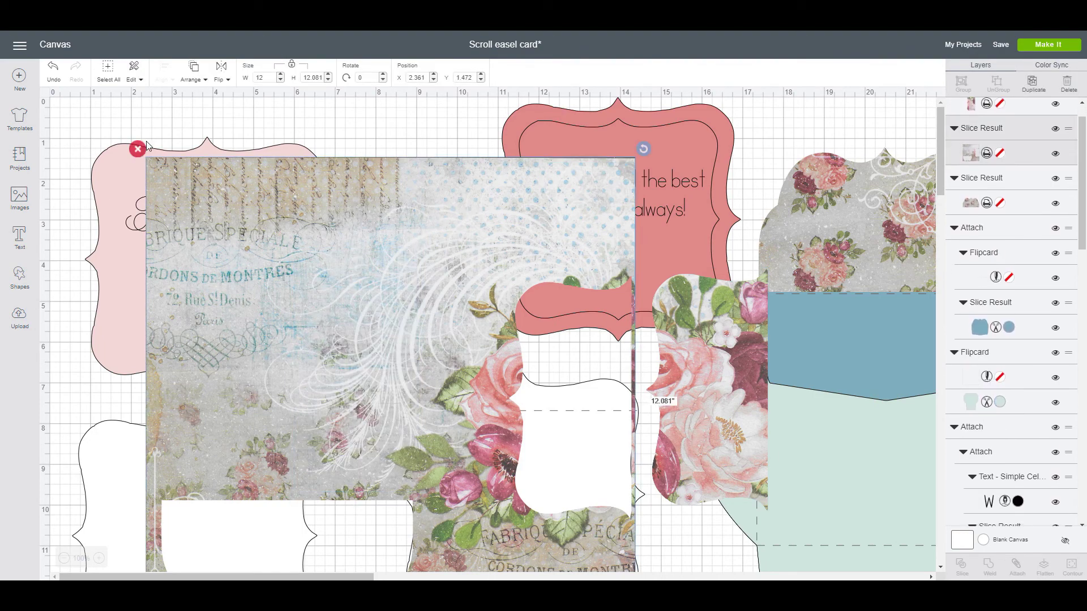
click(137, 147)
- Rotate the rose half-card cut-out to 270 degrees and place it over the lower half of the pink Happy Birthday card
drag(766, 352, 423, 350)
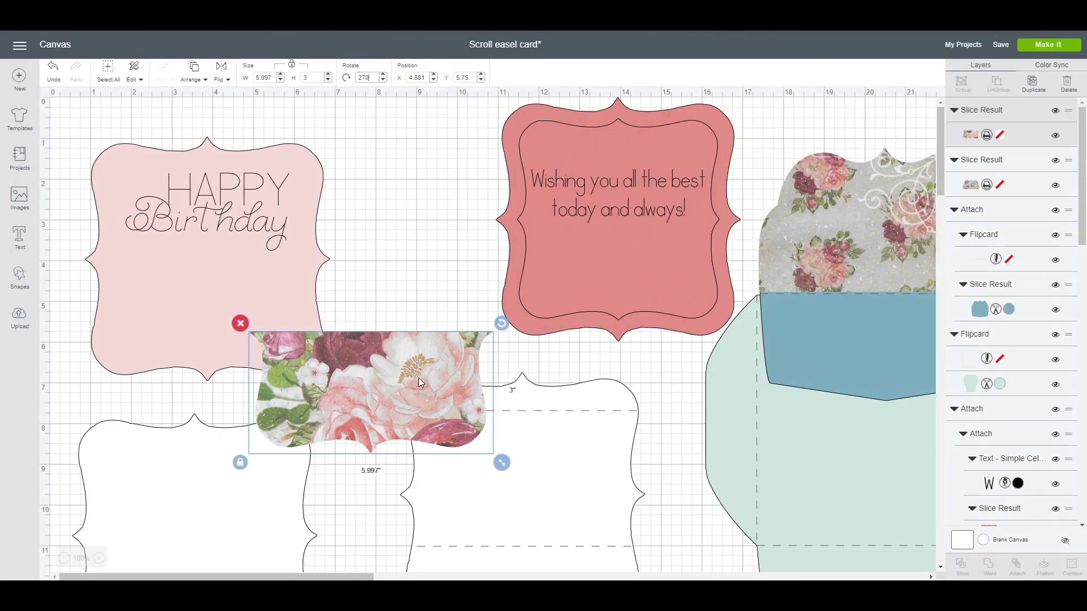
drag(419, 379, 234, 301)
click(477, 257)
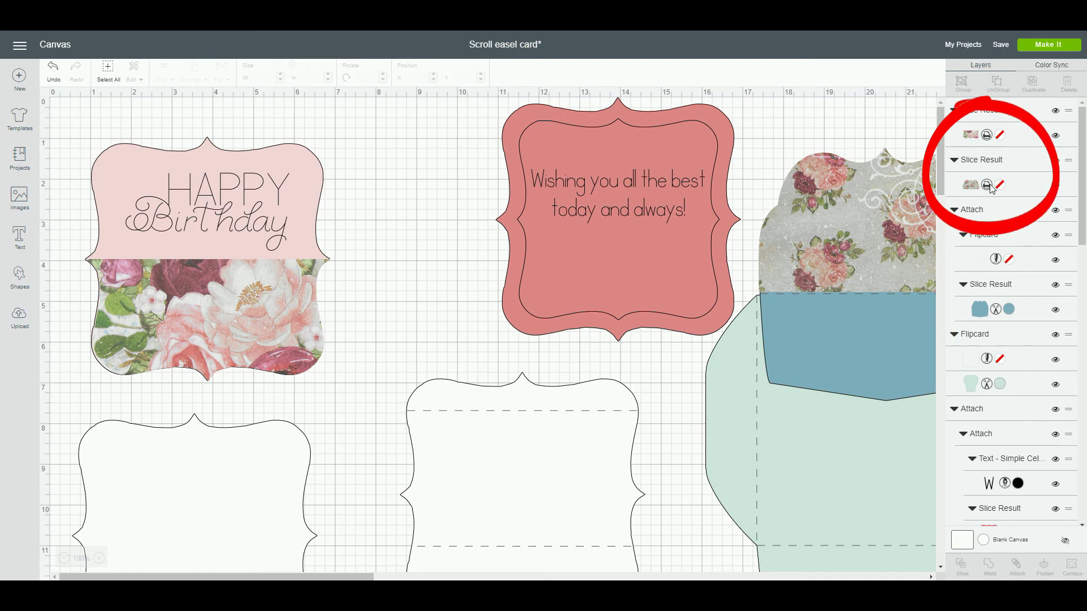
- Send the scroll easel card project to mat preparation for making
click(1052, 46)
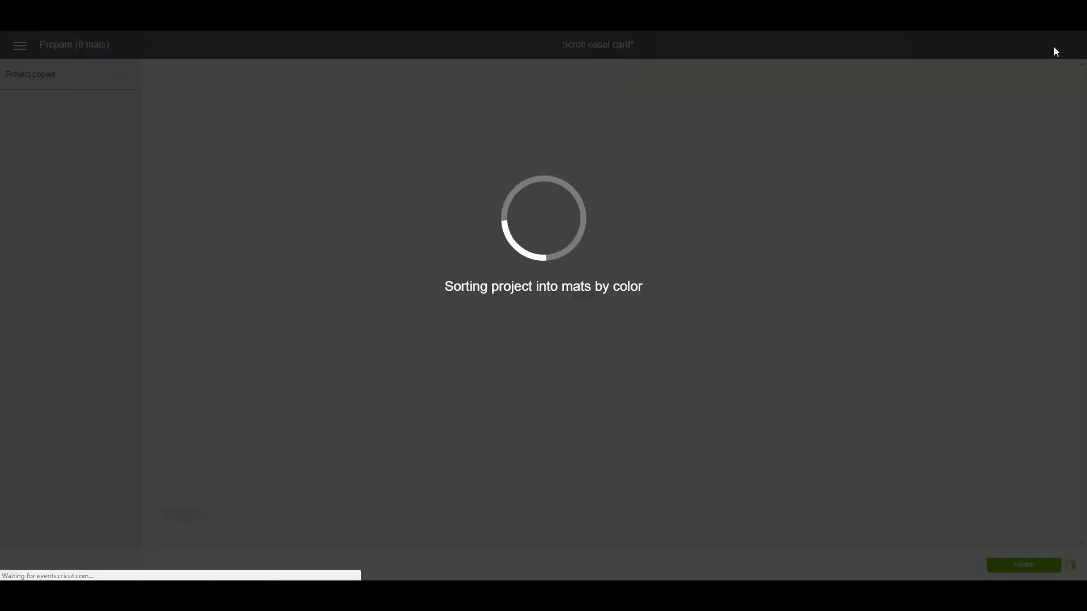